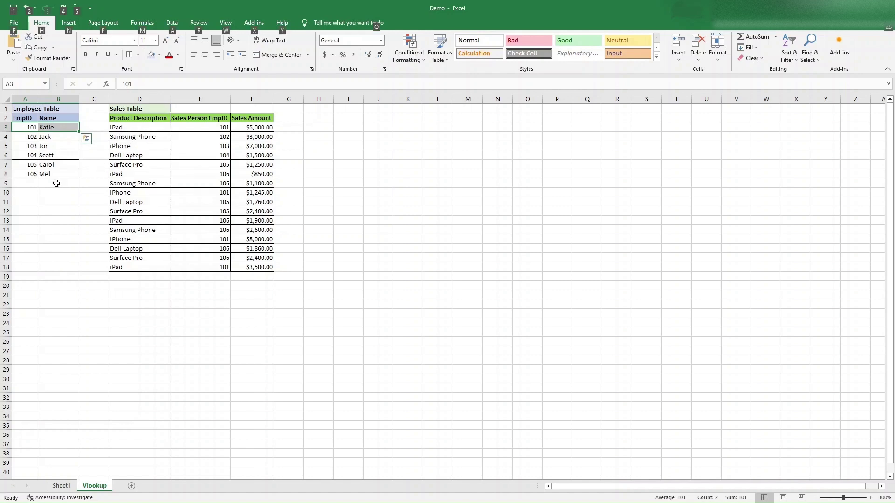
key("alt+Tab")
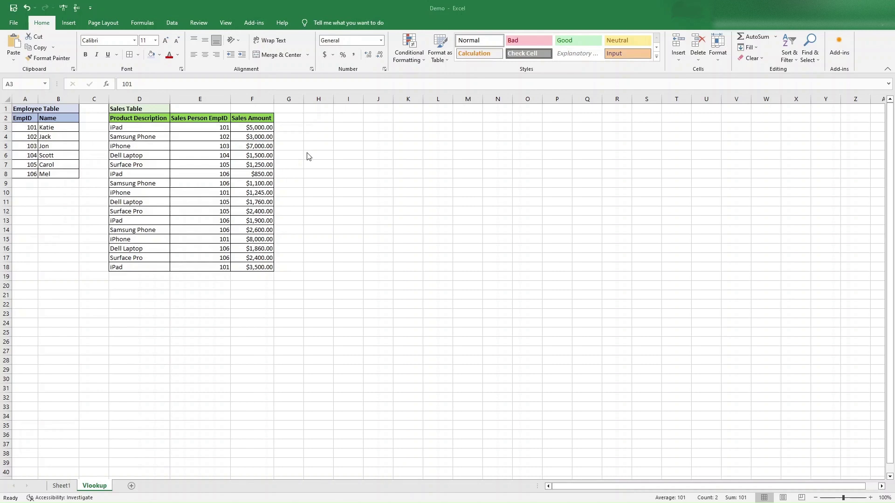
key("alt+Tab")
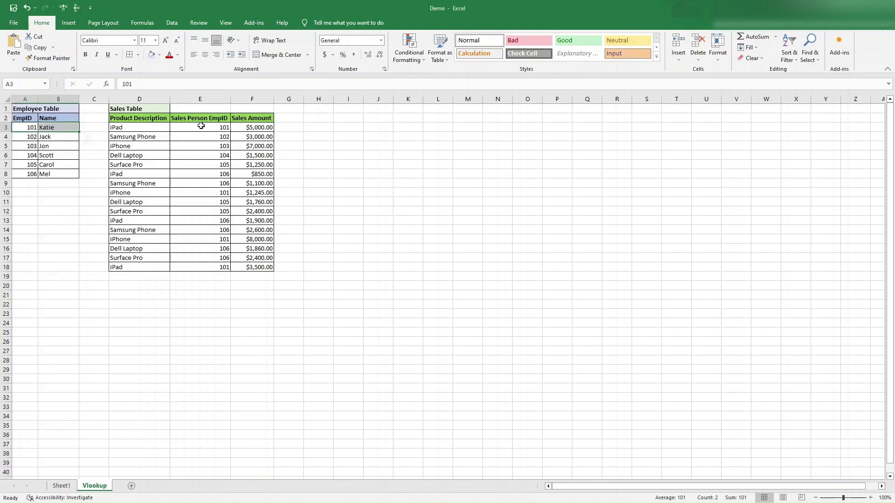
left_click(200, 124)
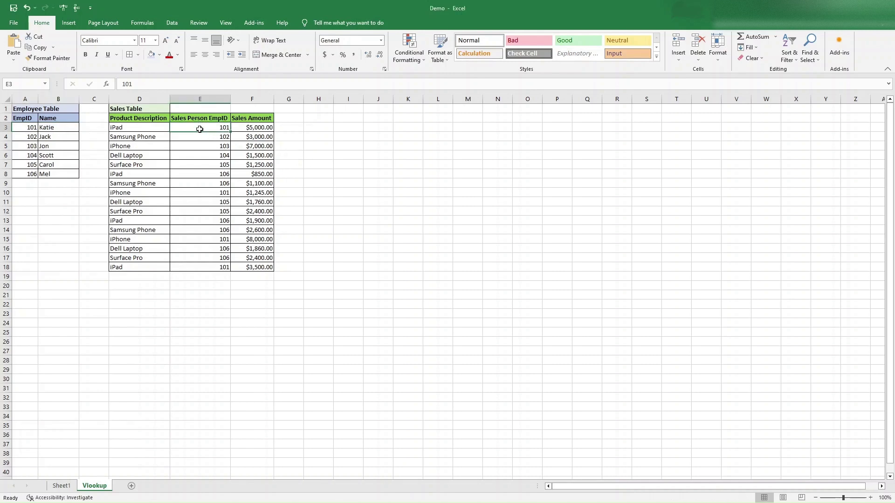
left_click(250, 128)
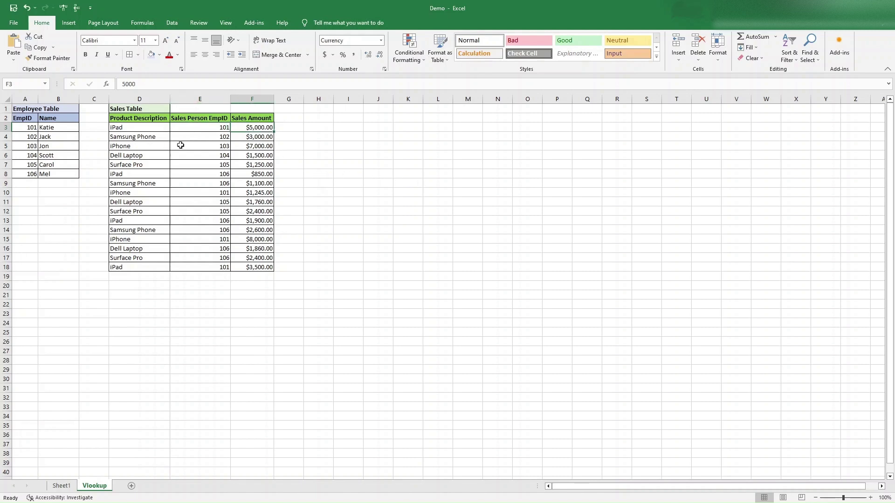
left_click(286, 127)
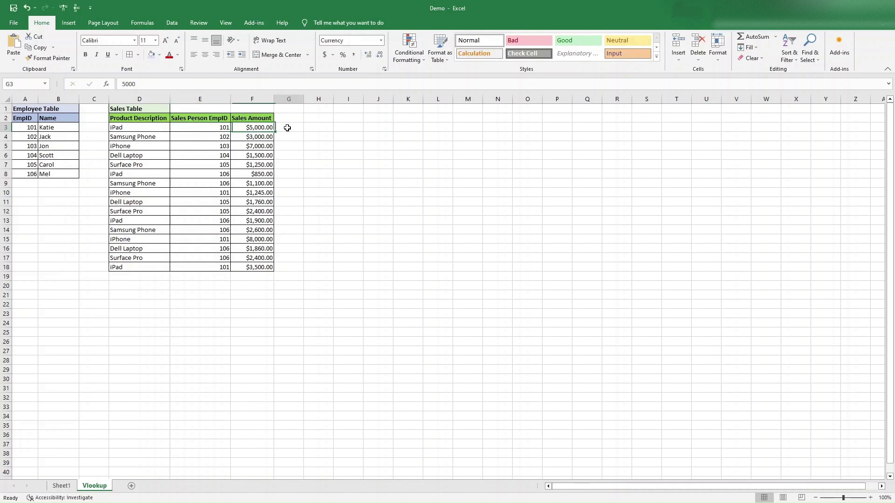
Add an orange-filled header "Employe Name" in G2 beside Sales Amount and widen column G to fit it.
left_click(287, 118)
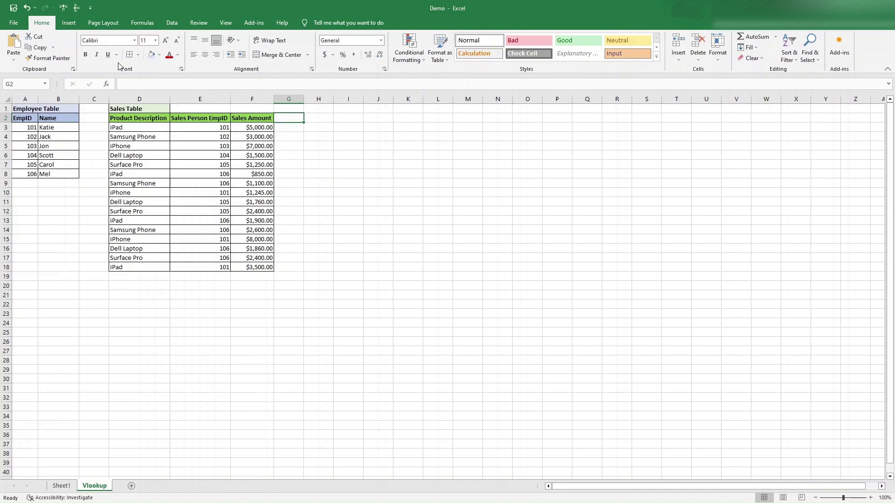
left_click(159, 55)
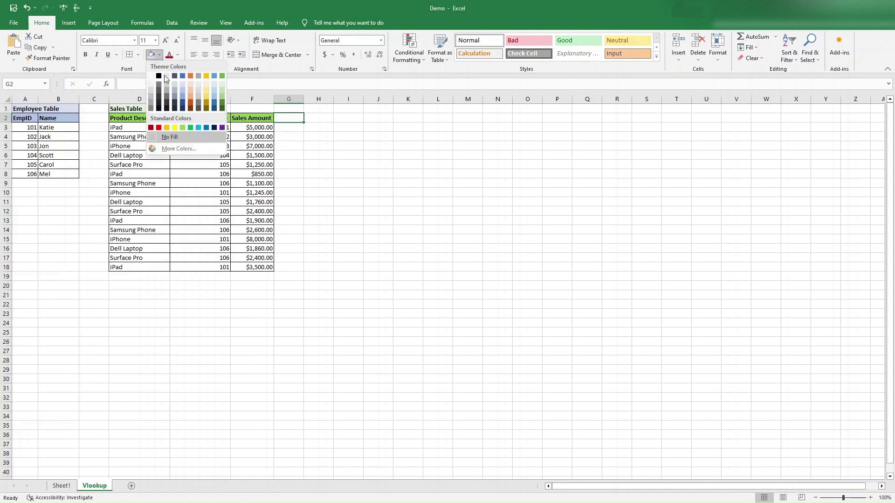
left_click(167, 127)
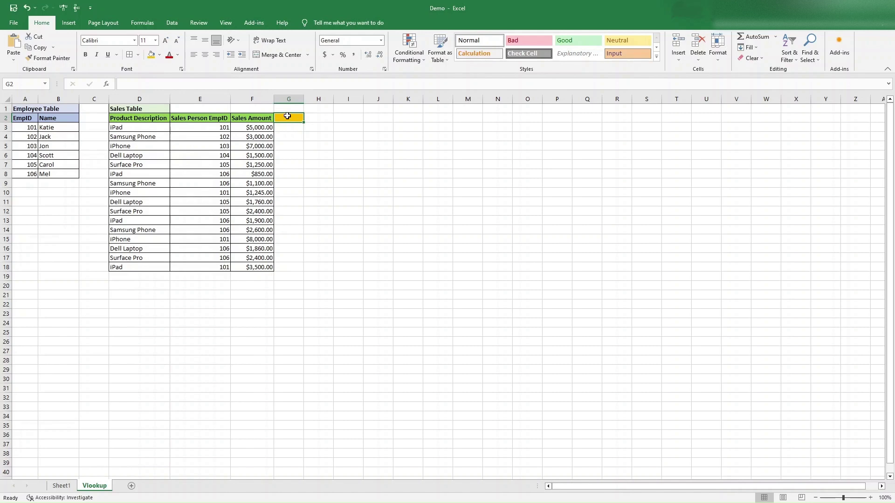
type("Employe Name")
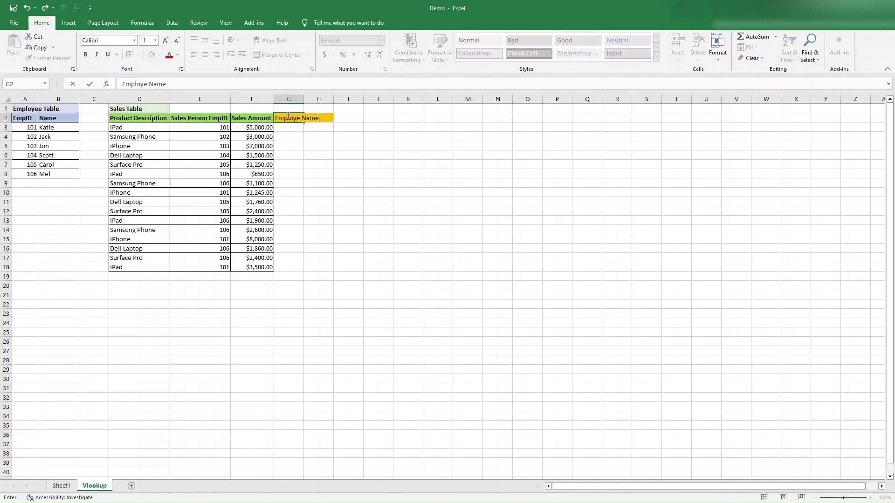
key("Return")
left_click_drag(304, 99, 345, 99)
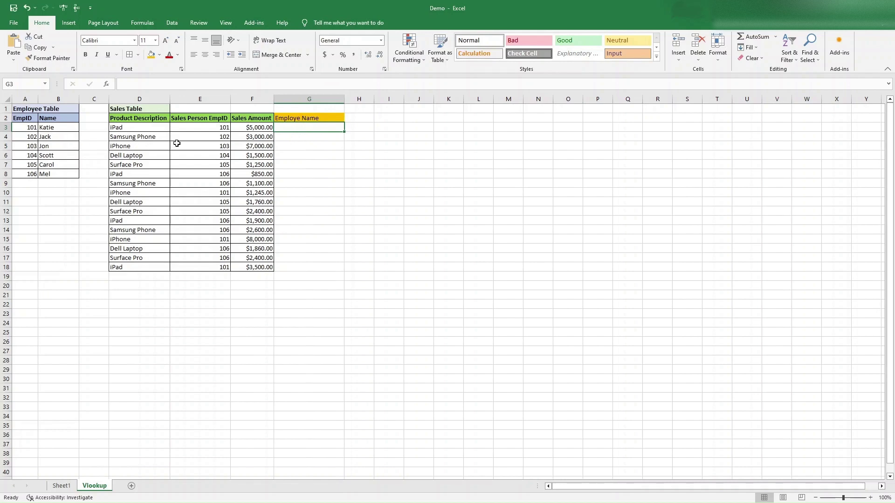
Examine how the Sales Person EmpID in E3 corresponds to the EmpID and Name entries in the Employee Table.
left_click(200, 128)
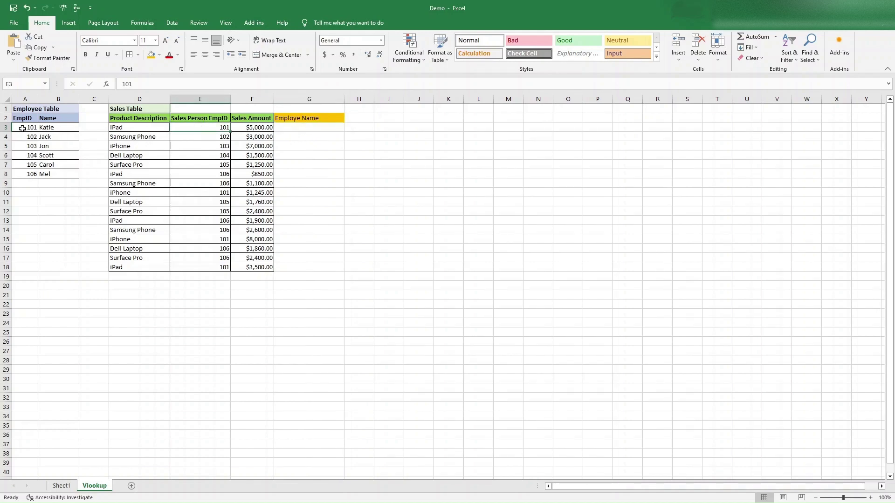
left_click(52, 126)
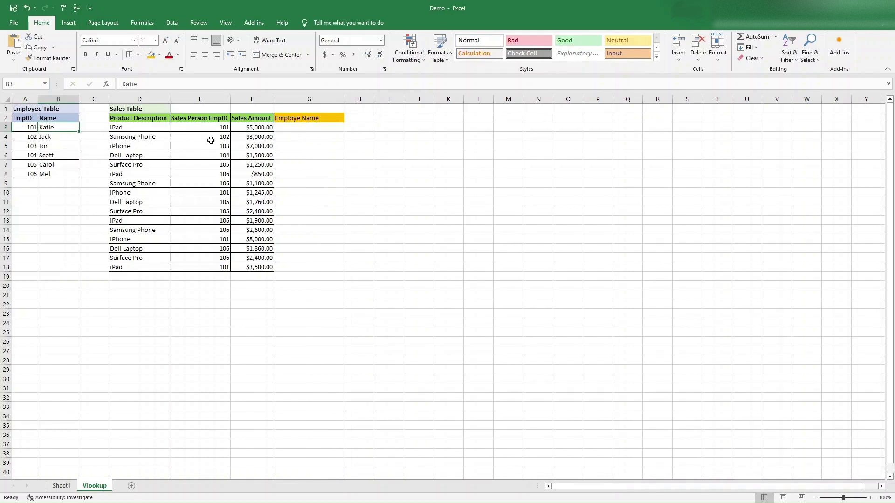
left_click(308, 127)
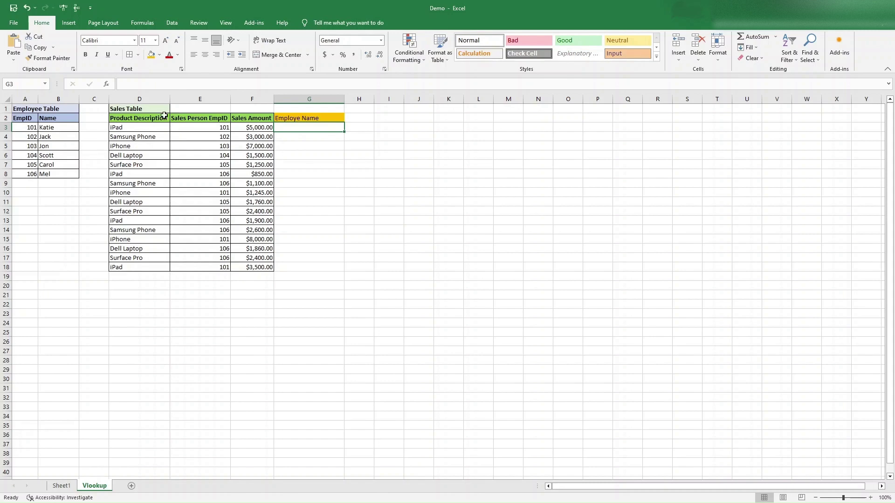
left_click_drag(147, 117, 256, 266)
left_click(211, 154)
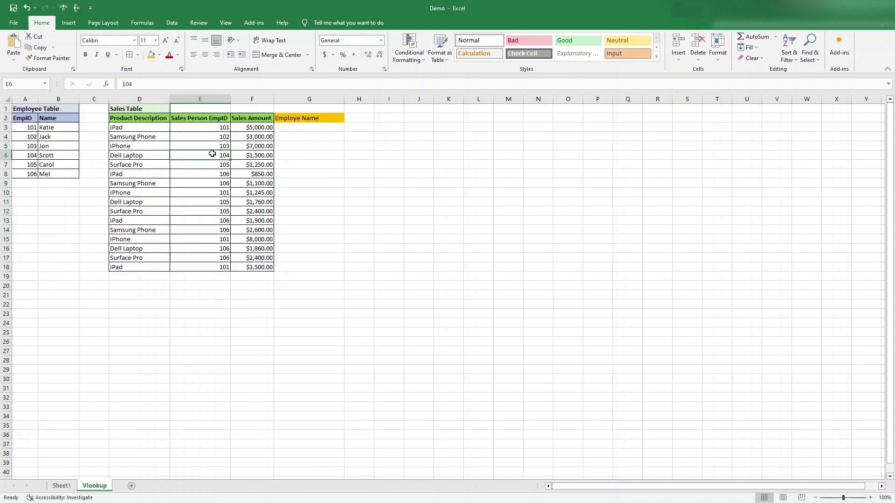
left_click(214, 127)
left_click(32, 127)
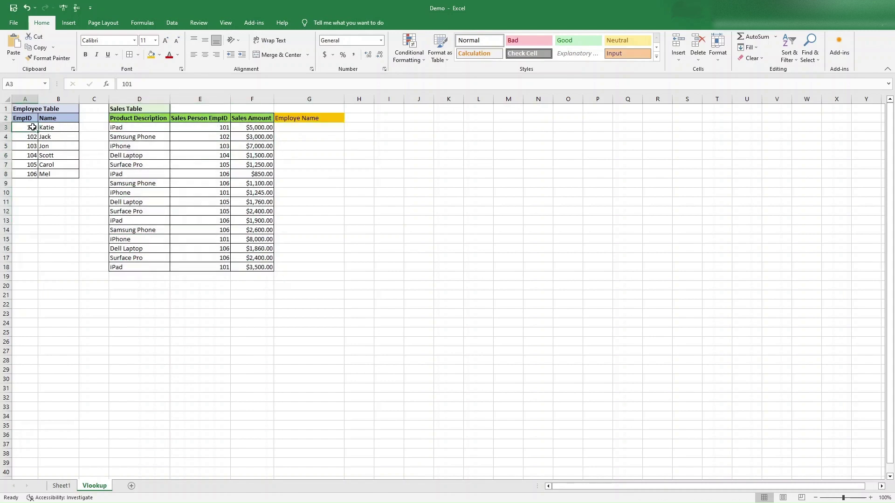
left_click(192, 127)
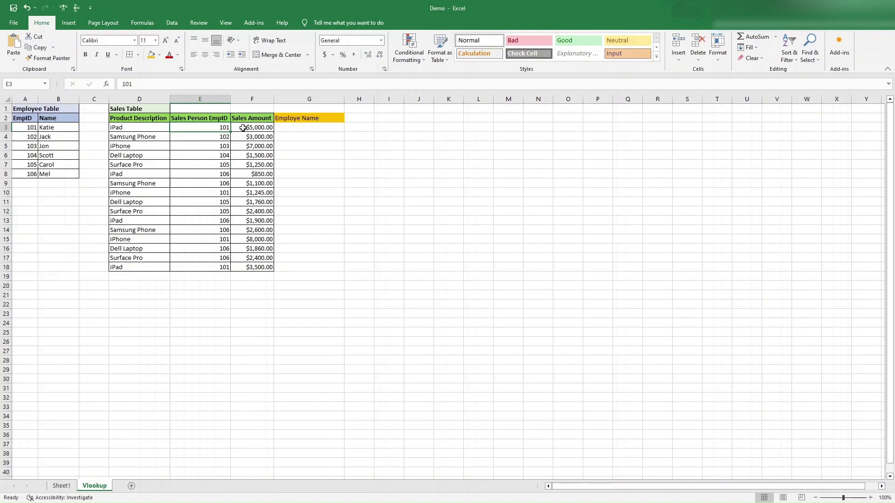
left_click(51, 126)
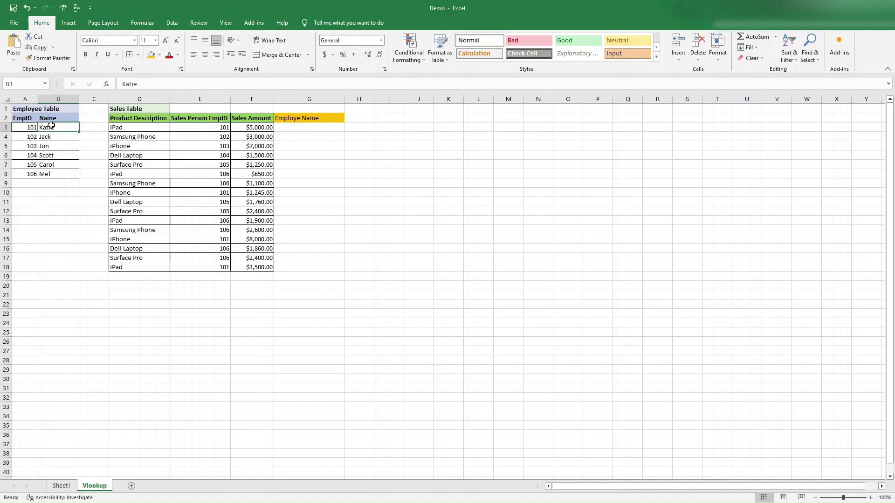
left_click(292, 129)
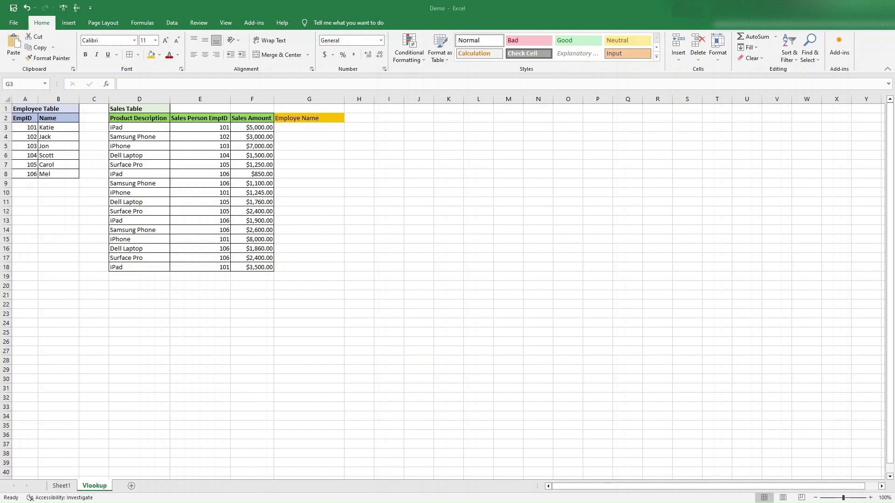
Review the Vlookup Parameters notes in Notepad, covering lookup value, range, column number and match type, with the Sales Table kept in view.
left_click_drag(0, 147, 454, 133)
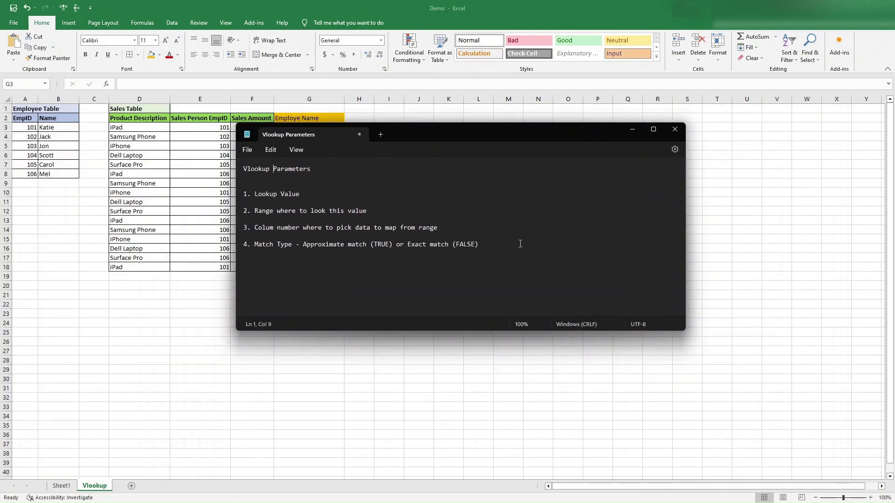
left_click_drag(255, 194, 299, 194)
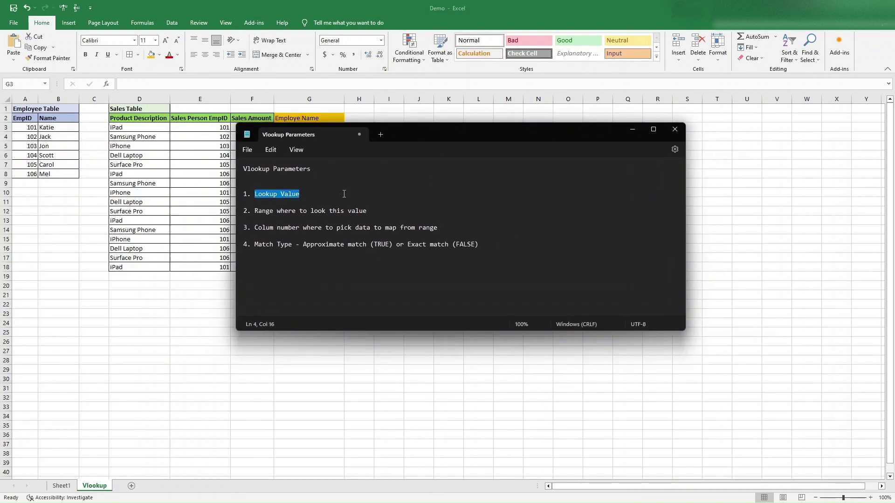
left_click_drag(472, 130, 624, 150)
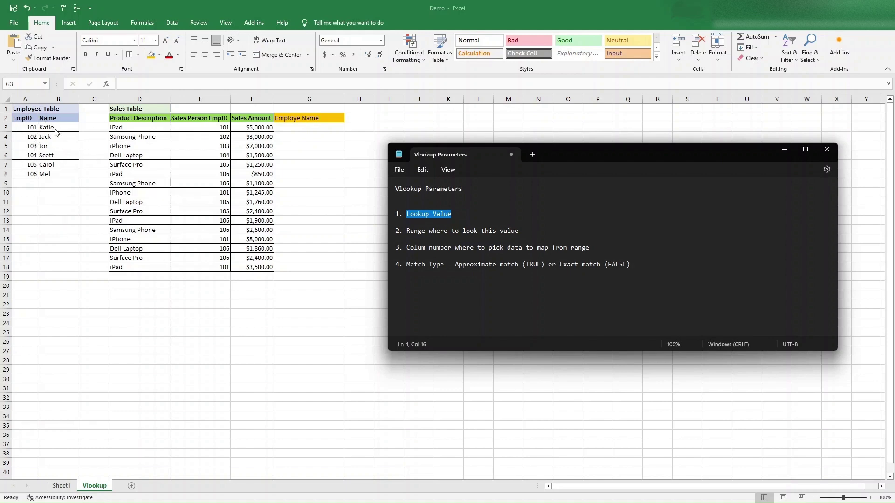
left_click(425, 245)
left_click_drag(411, 248, 591, 248)
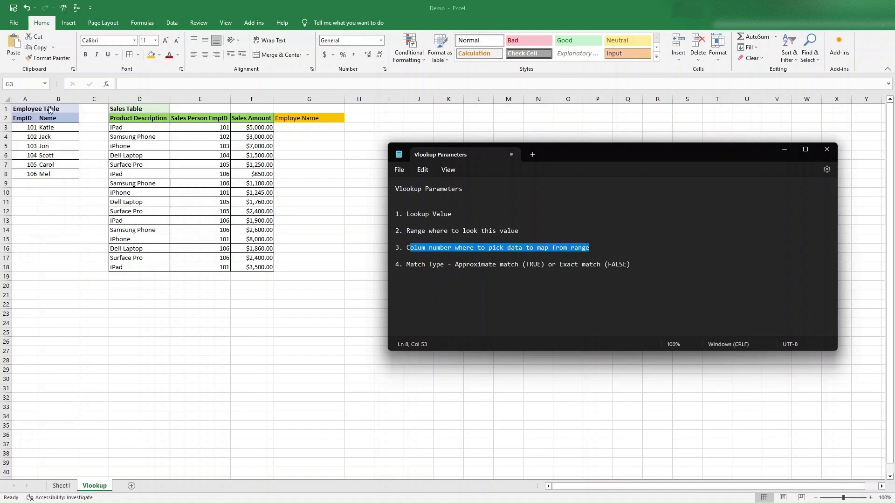
left_click(445, 269)
left_click_drag(406, 266, 642, 261)
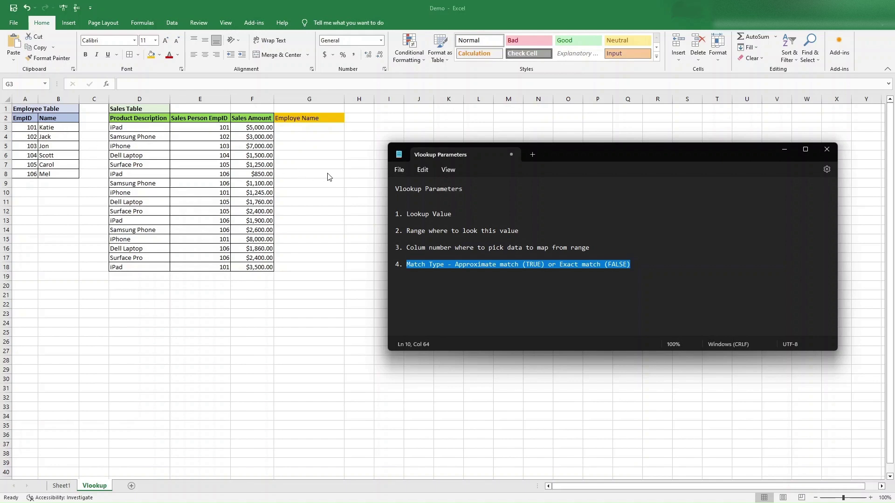
In the Excel sheet, enter =VLOOKUP(E3,A2:B8,2,FALSE) in G3 to retrieve the employee name by exact match.
left_click(284, 127)
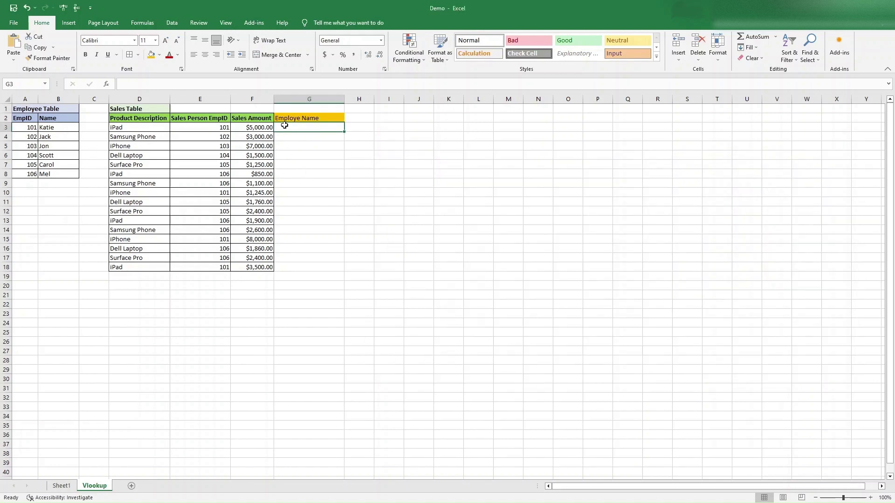
type("=v")
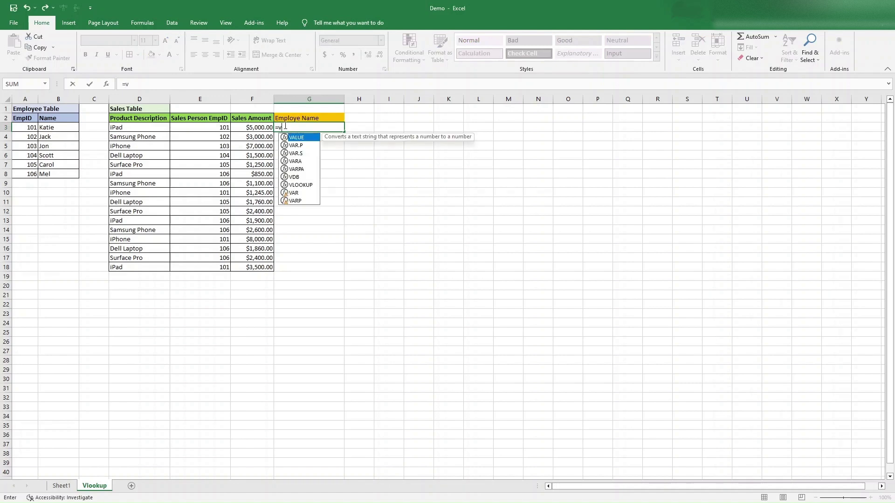
type("lookup(")
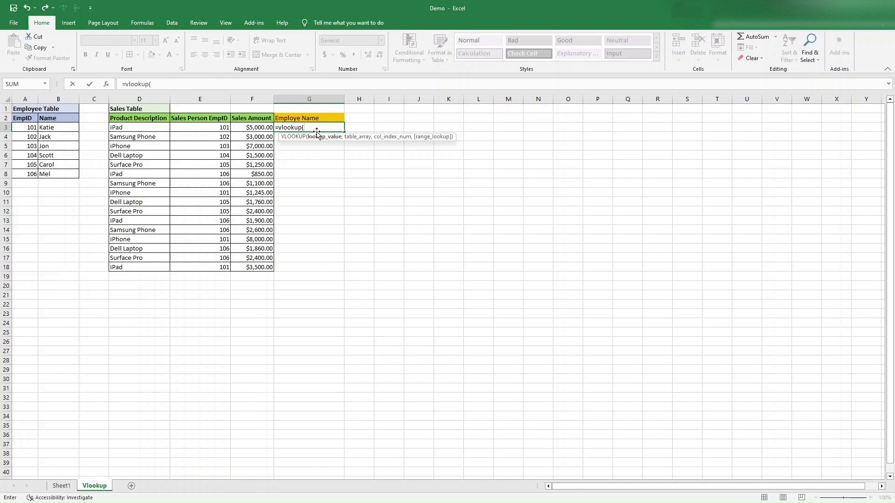
left_click(213, 126)
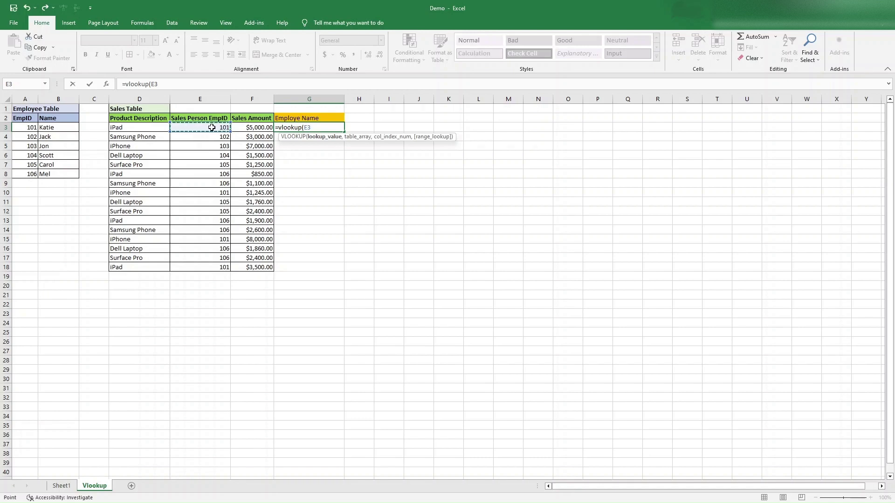
type(",")
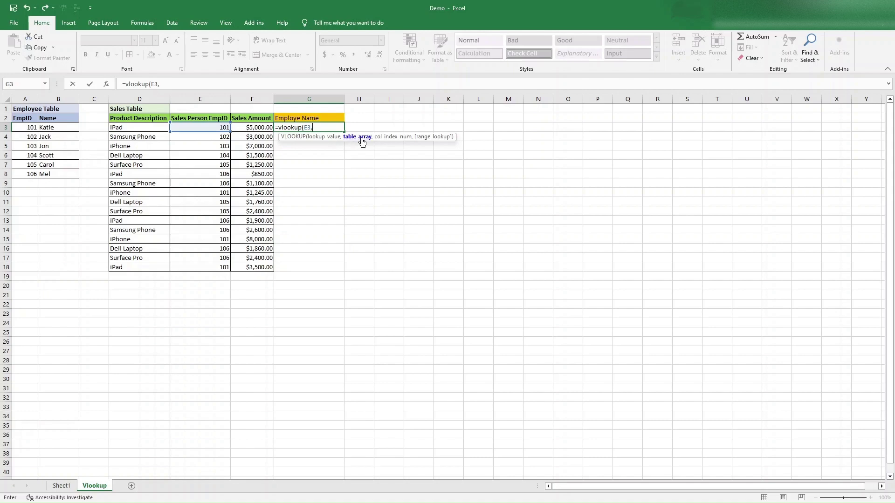
left_click_drag(19, 117, 61, 175)
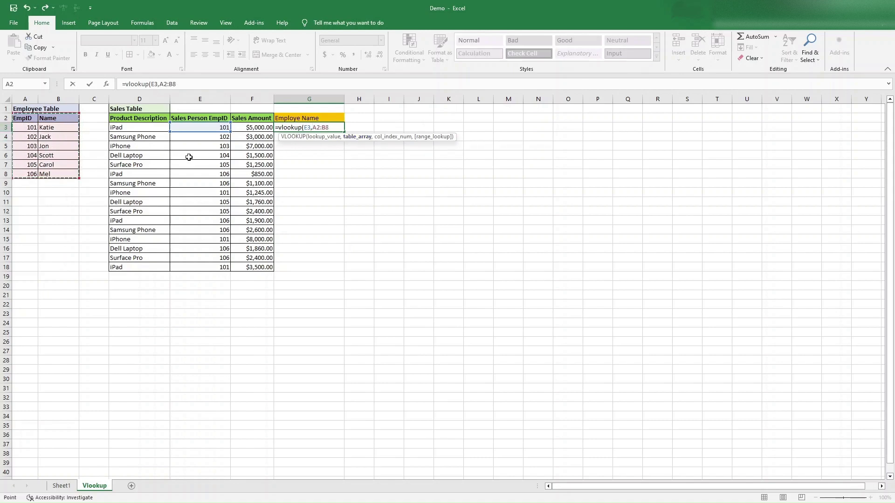
type(",2")
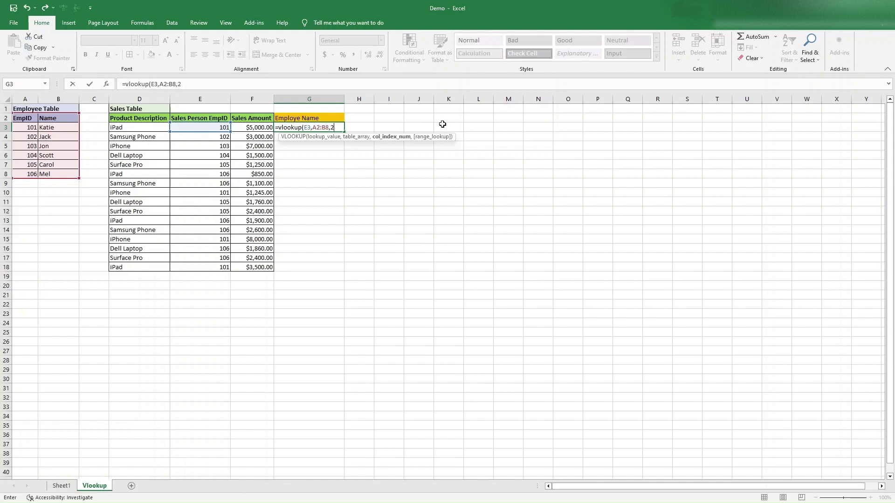
type(",false")
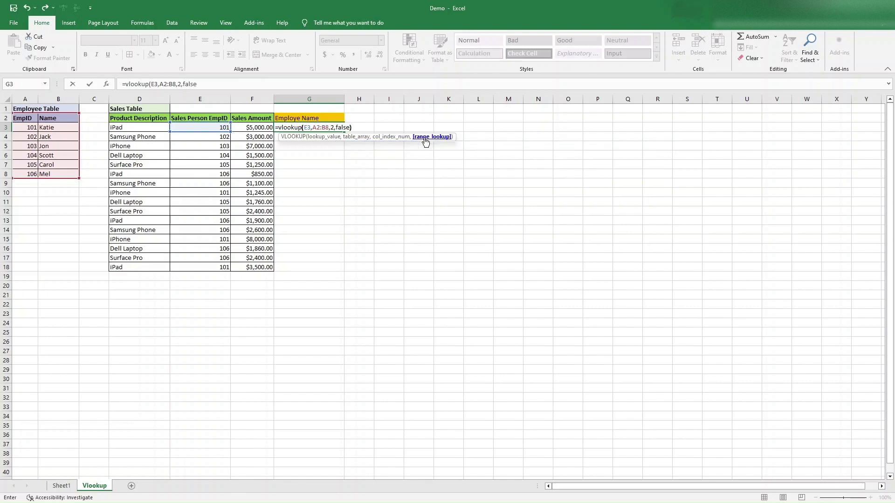
type(")")
key("Return")
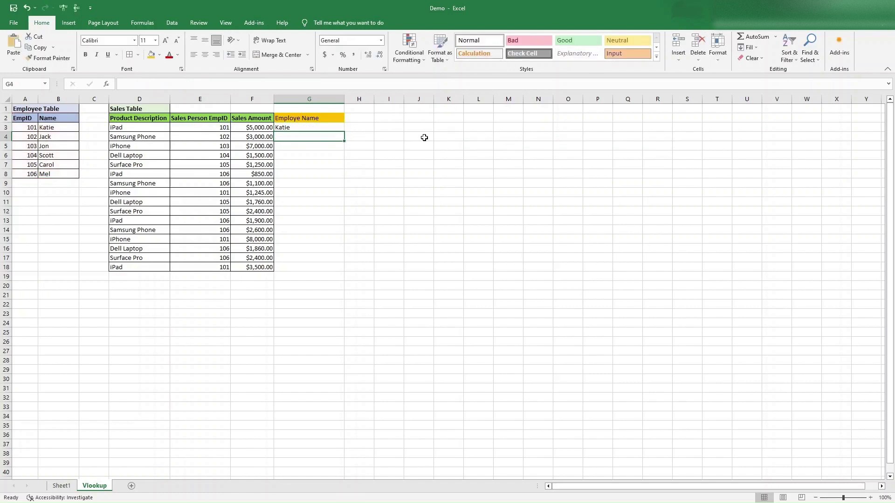
Check the lookup result in G3 against the employee ID in E3 and the matching name in B3.
left_click(289, 129)
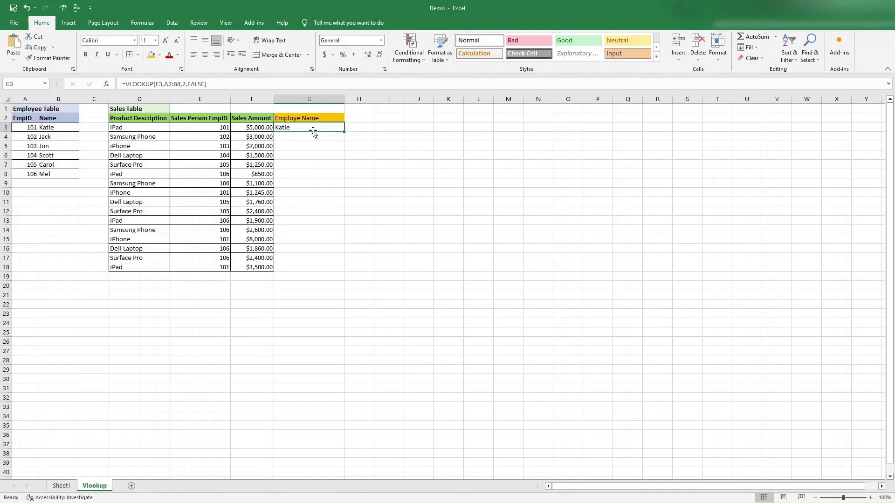
left_click(211, 125)
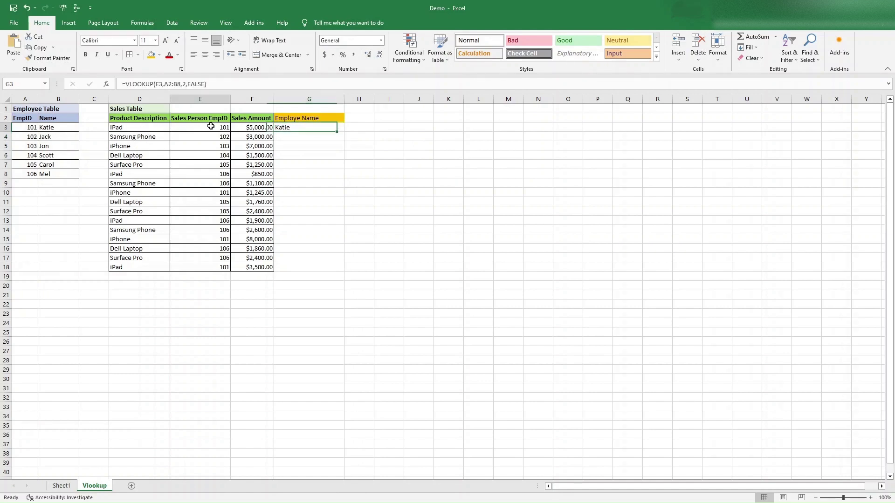
left_click(49, 127)
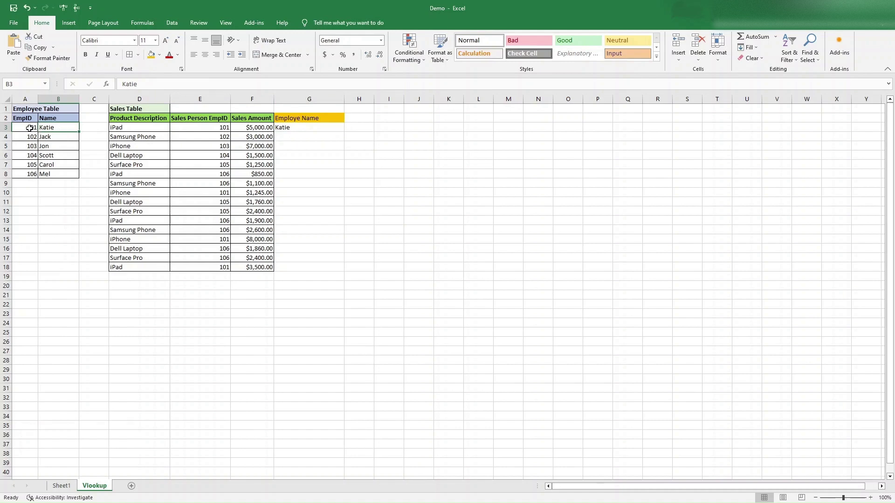
In the G3 VLOOKUP formula, make the lookup value absolute as $E$3 and the table range absolute as $A$2:$B$8.
left_click(29, 129)
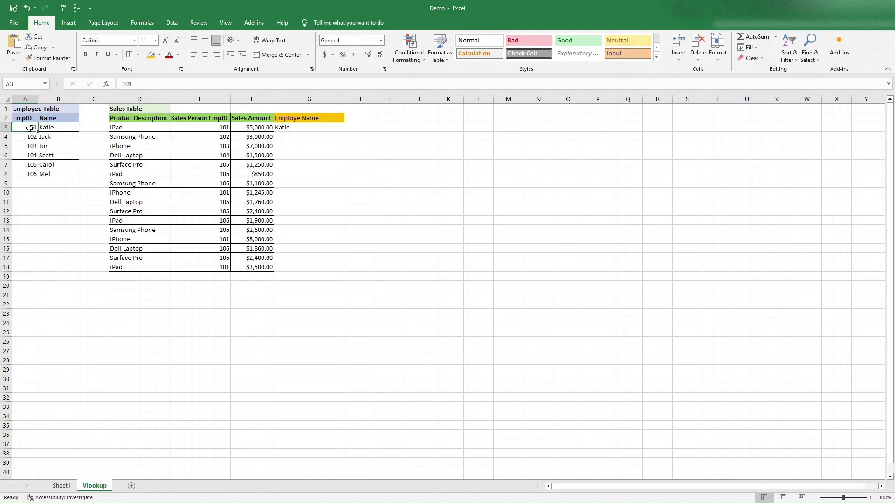
left_click(293, 127)
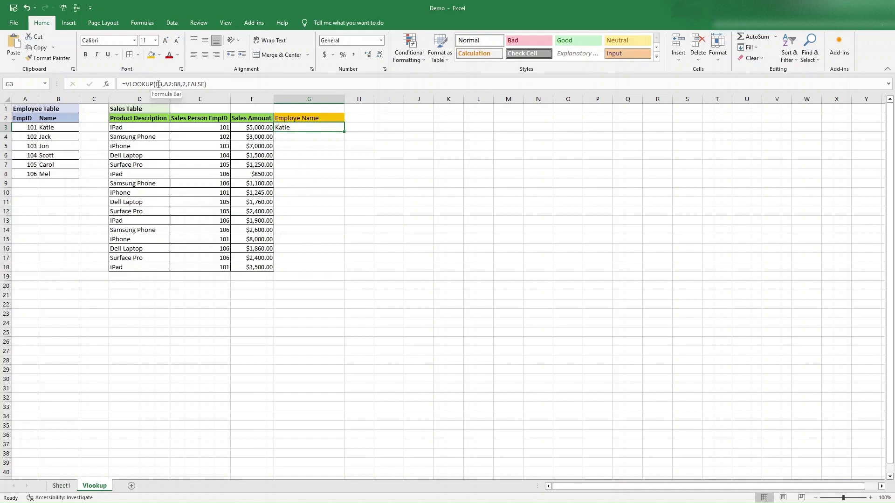
double_click(292, 129)
left_click(309, 127)
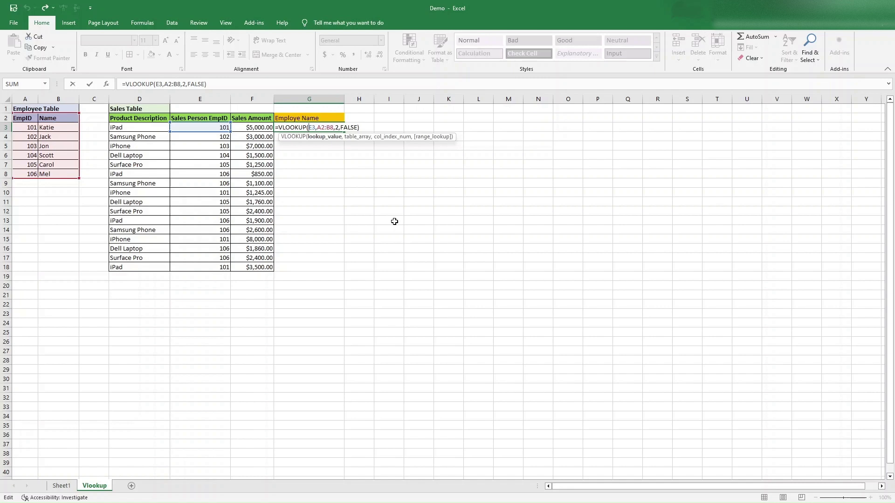
key("F4")
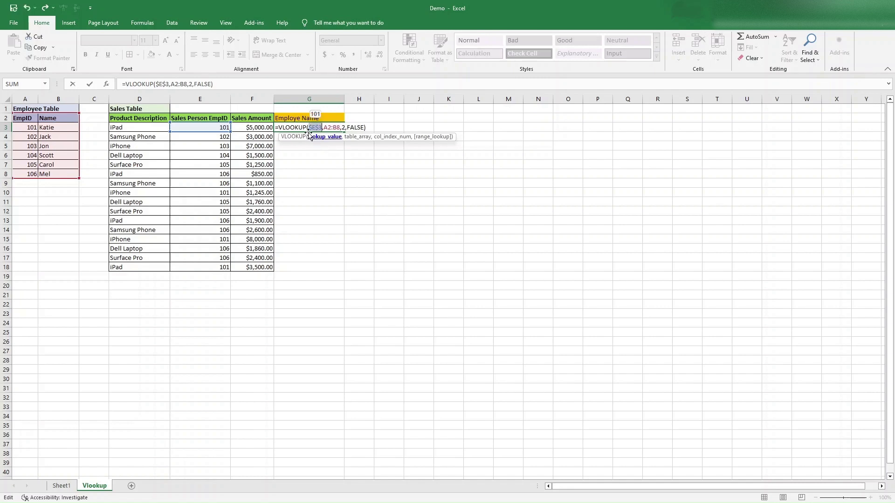
left_click(326, 127)
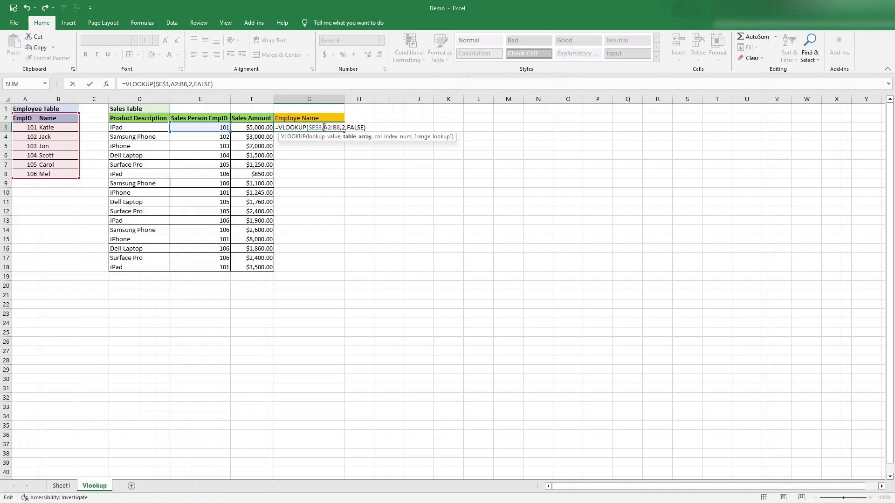
key("F4")
double_click(343, 127)
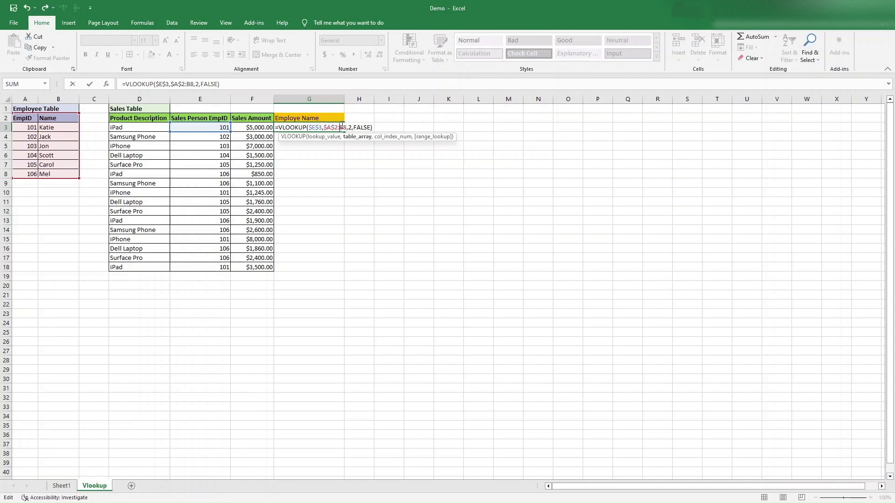
key("F4")
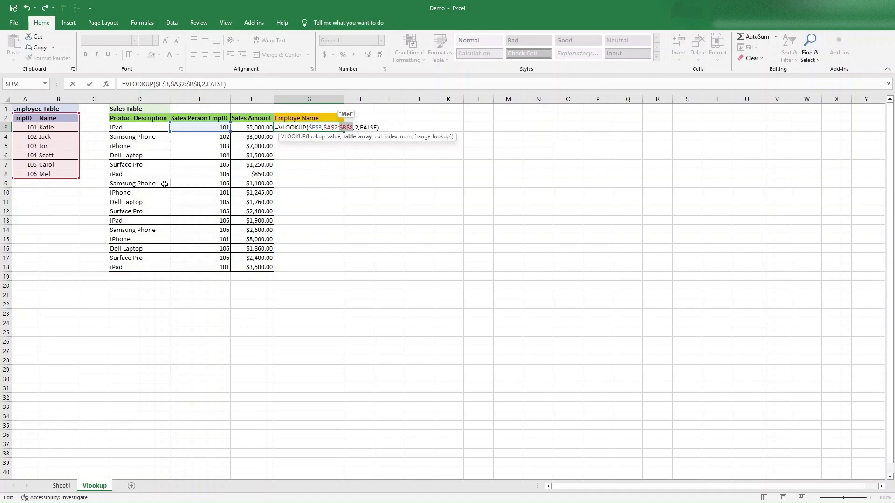
Make the row of the lookup value in G3 relative, so the formula reads =VLOOKUP($E3,$A$2:$B$8,2,FALSE).
left_click(315, 127)
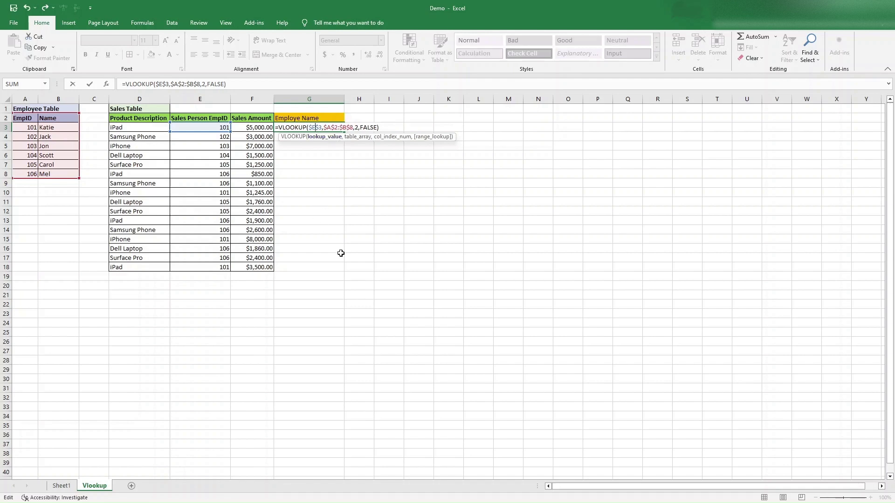
key("Delete")
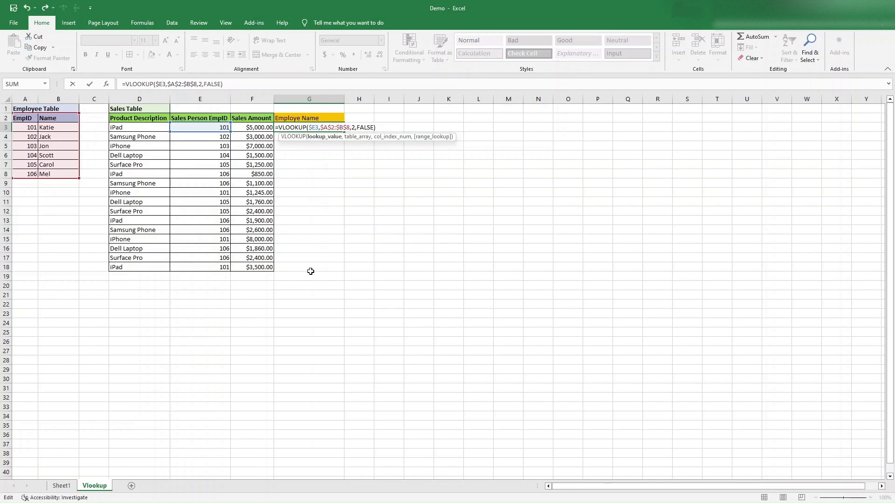
key("Return")
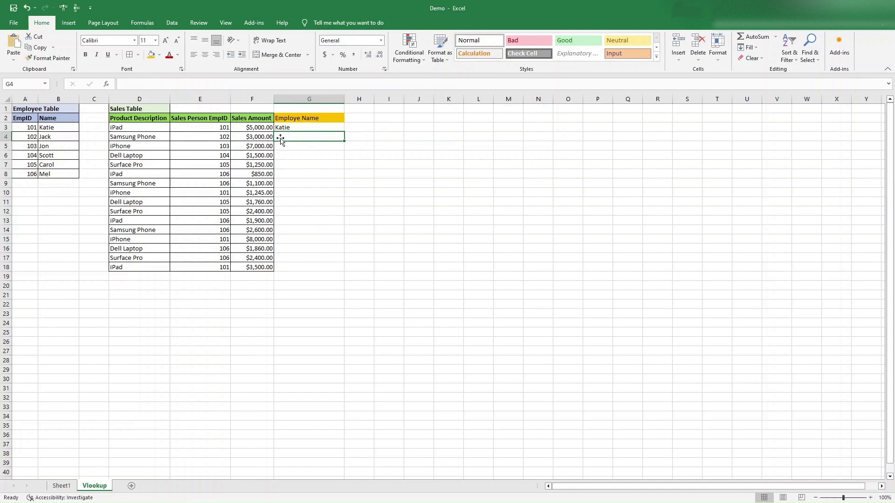
Fill the VLOOKUP formula from G3 down through G18 to cover every row of the Sales Table.
left_click(310, 125)
left_click_drag(345, 132, 345, 273)
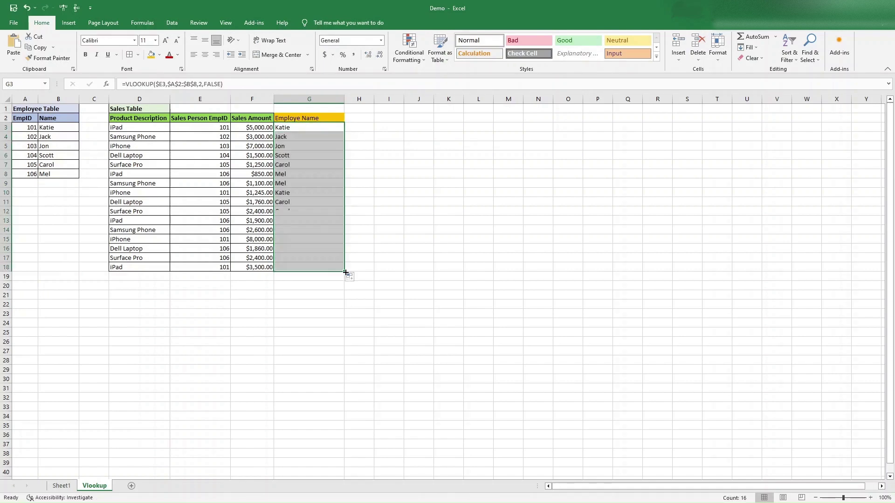
left_click(370, 220)
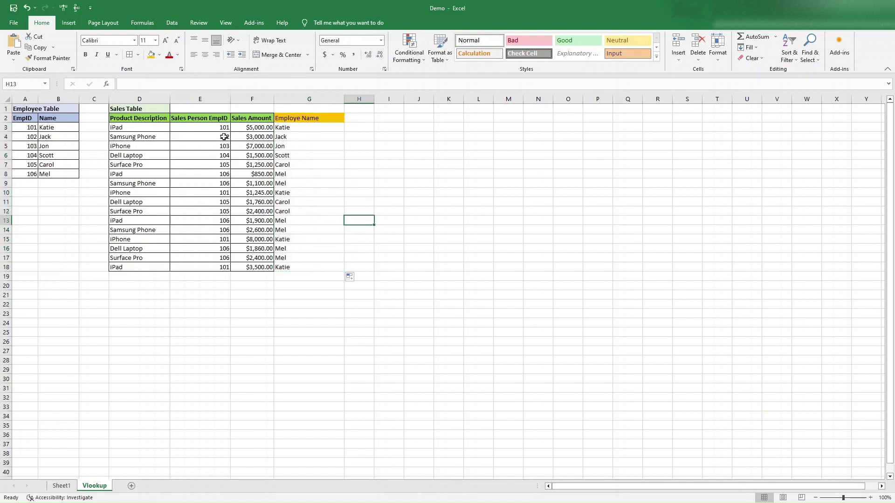
Inspect the copied formulas in G4, G5 and G18 to check their lookup cells and the locked Employee Table range.
double_click(301, 135)
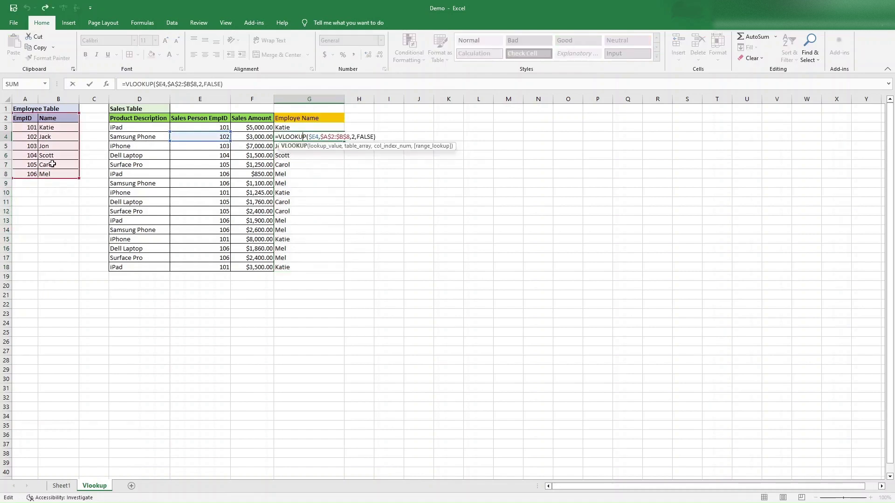
key("Return")
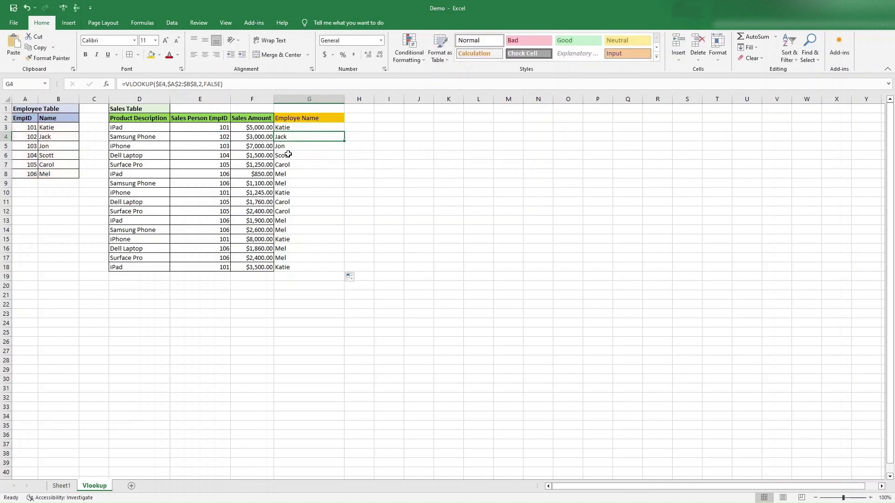
double_click(295, 146)
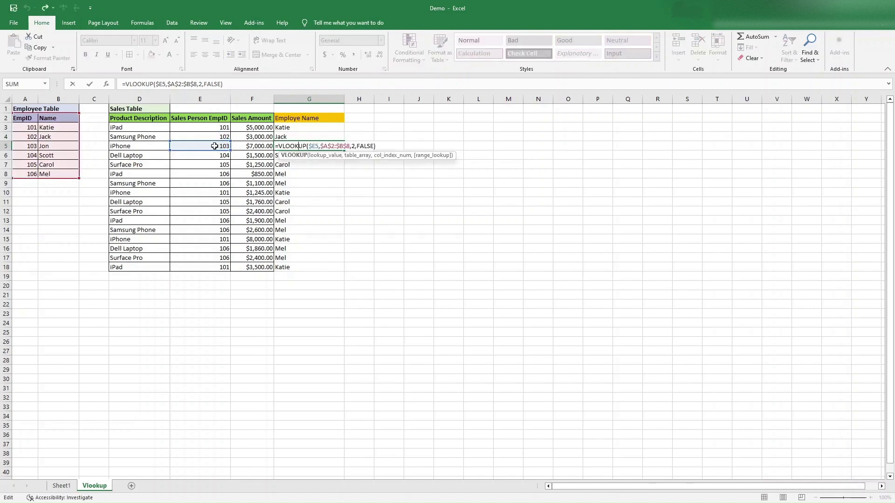
key("Escape")
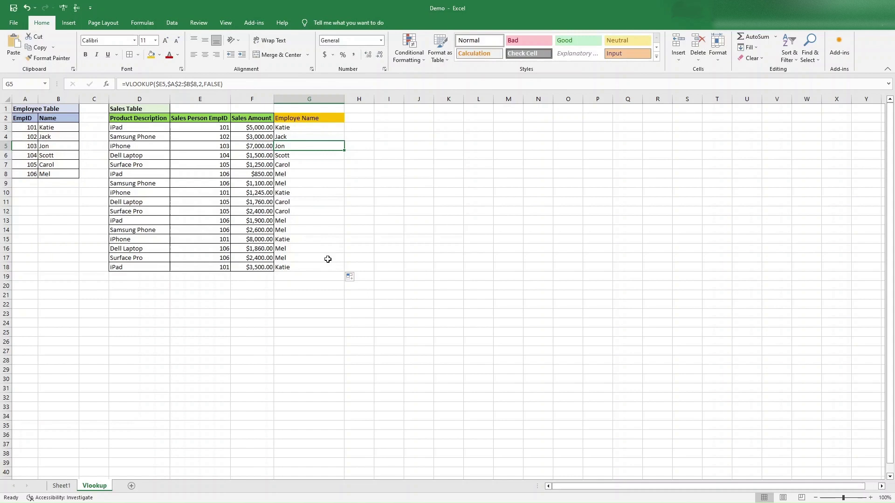
double_click(291, 264)
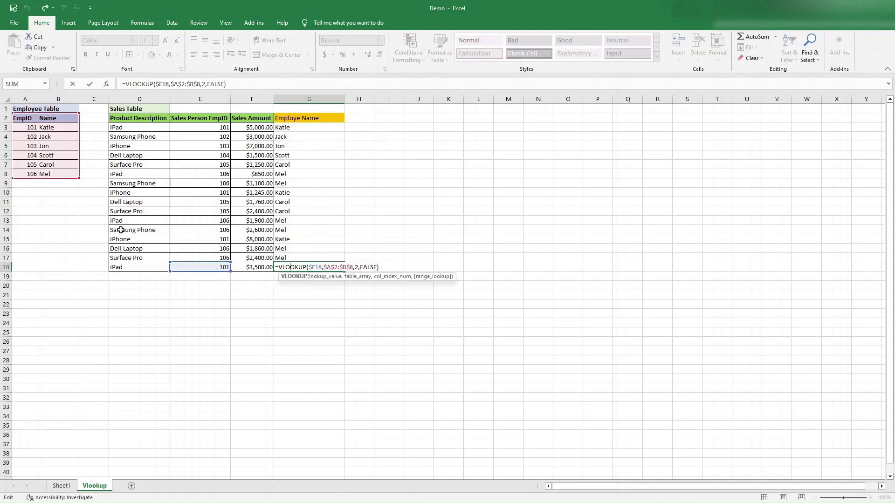
key("Escape")
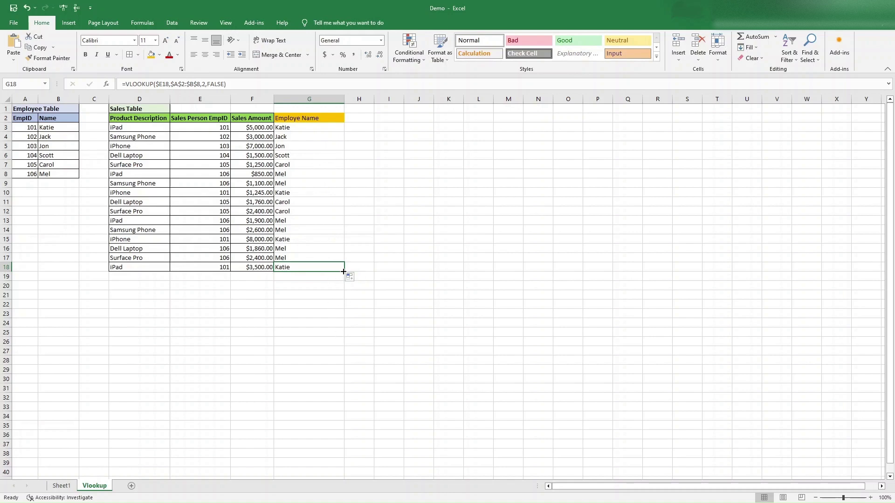
Save the Demo workbook.
left_click(15, 12)
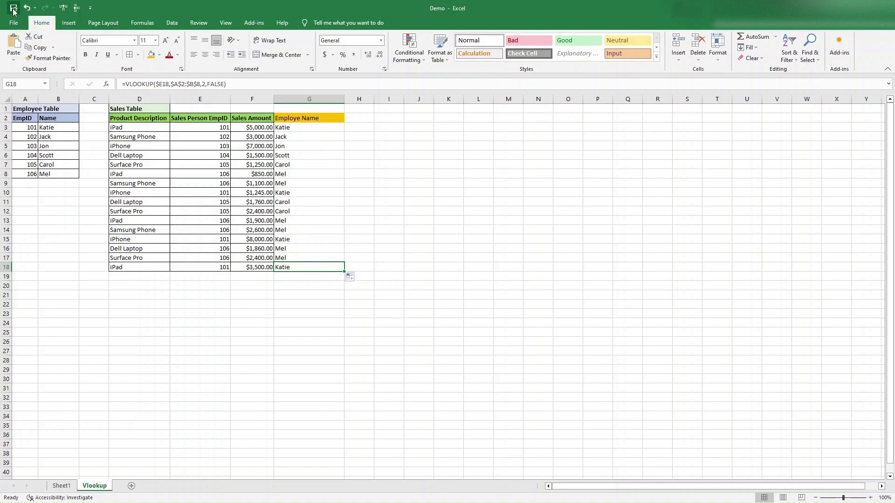